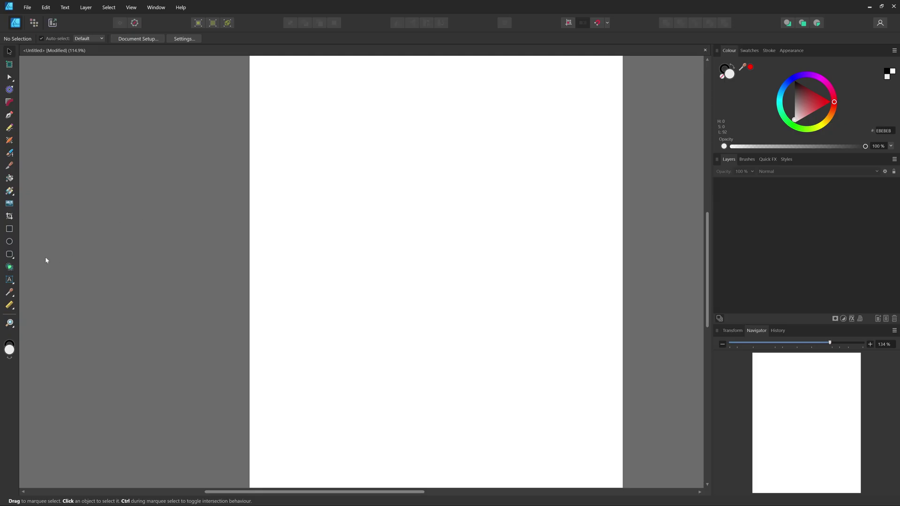
- Draw a circle with the Ellipse tool in the middle area of the page
{"action": "key", "text": "m"}
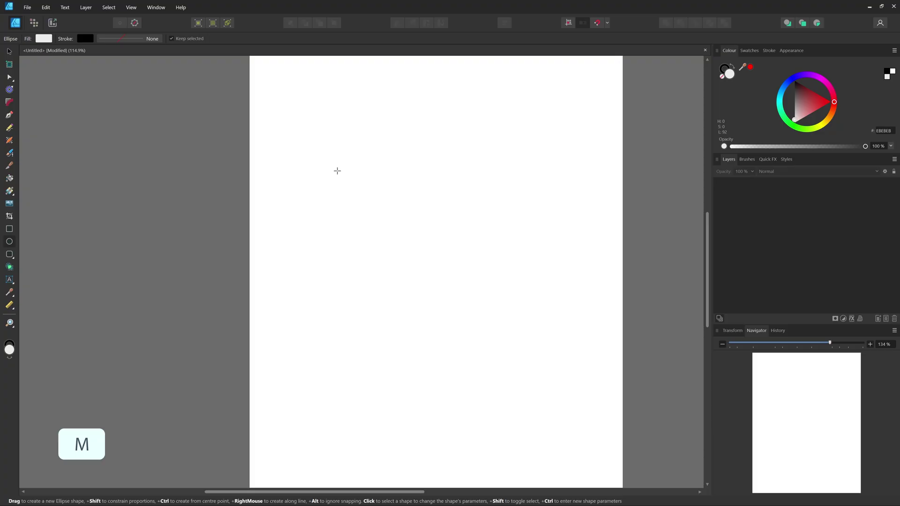
{"action": "left_click_drag", "start_coordinate": [340, 165], "coordinate": [537, 351]}
{"action": "key", "text": "shift"}
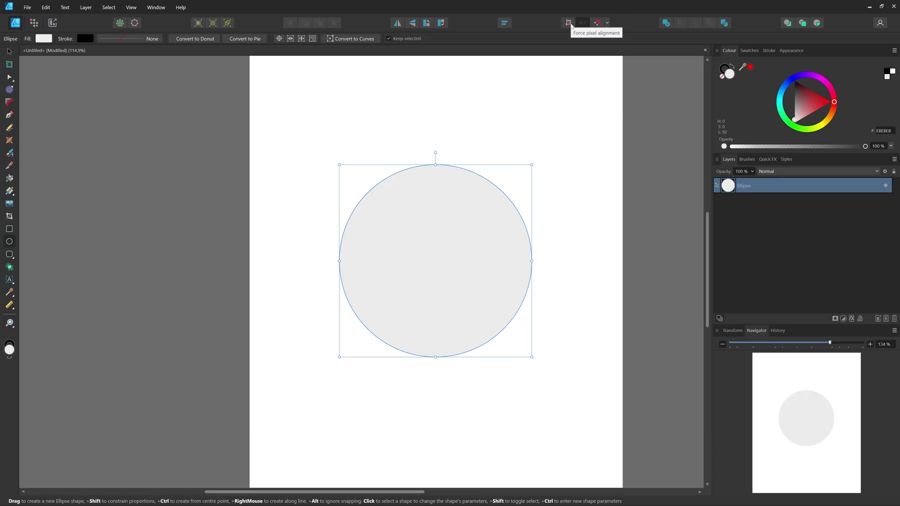
- Centre the circle horizontally and vertically on the spread, then deselect it
{"action": "left_click", "coordinate": [506, 25]}
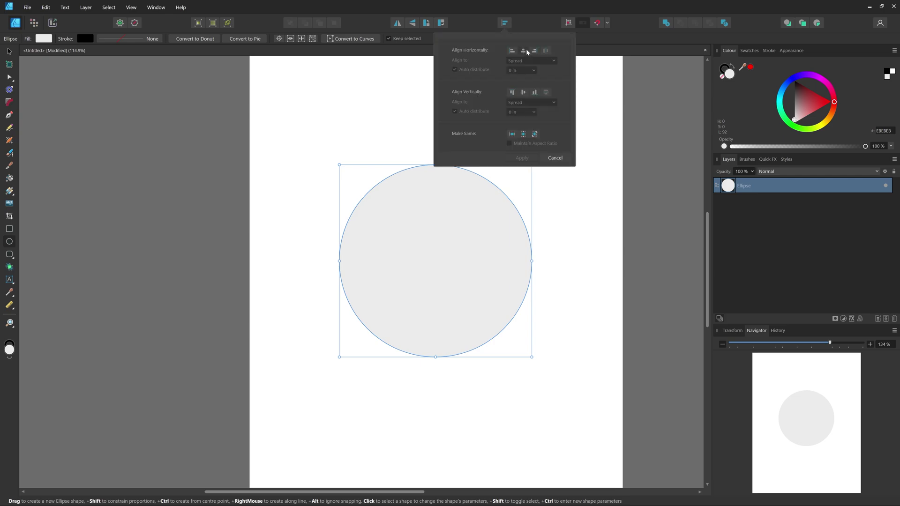
{"action": "left_click", "coordinate": [525, 51]}
{"action": "left_click", "coordinate": [524, 92]}
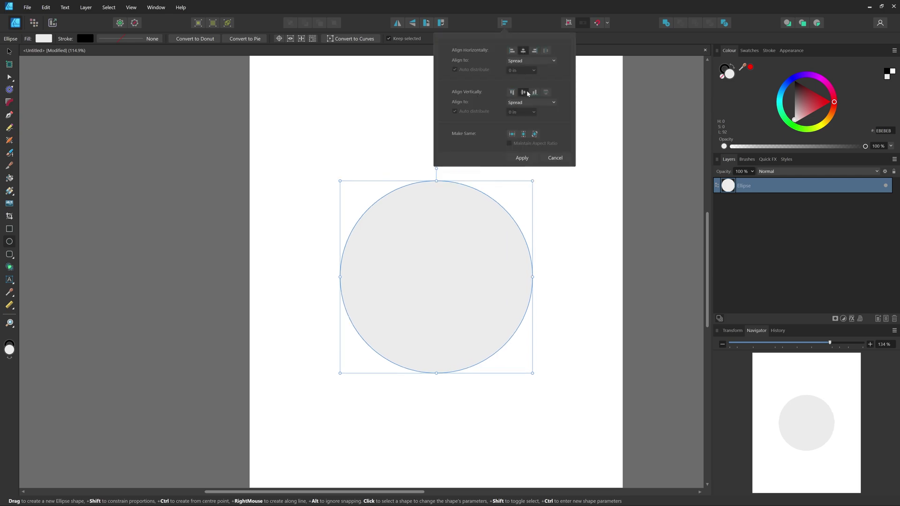
{"action": "key", "text": "v"}
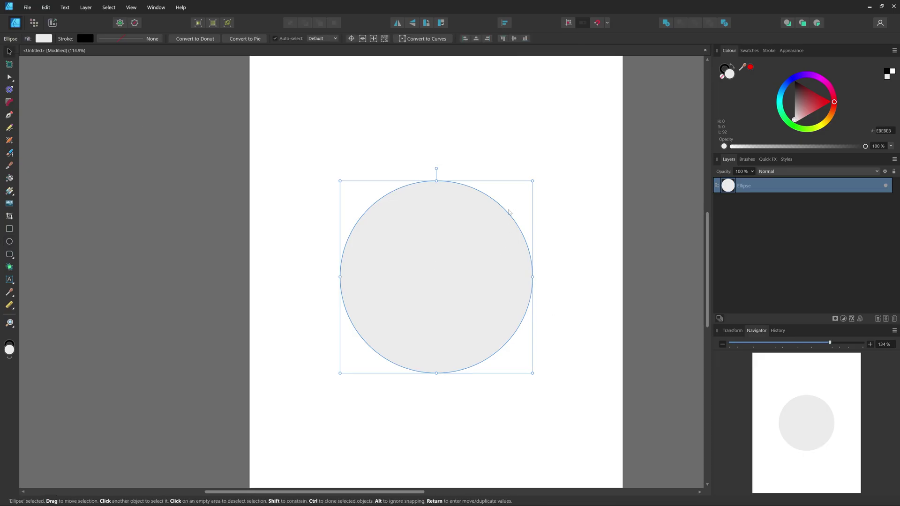
{"action": "left_click", "coordinate": [640, 212]}
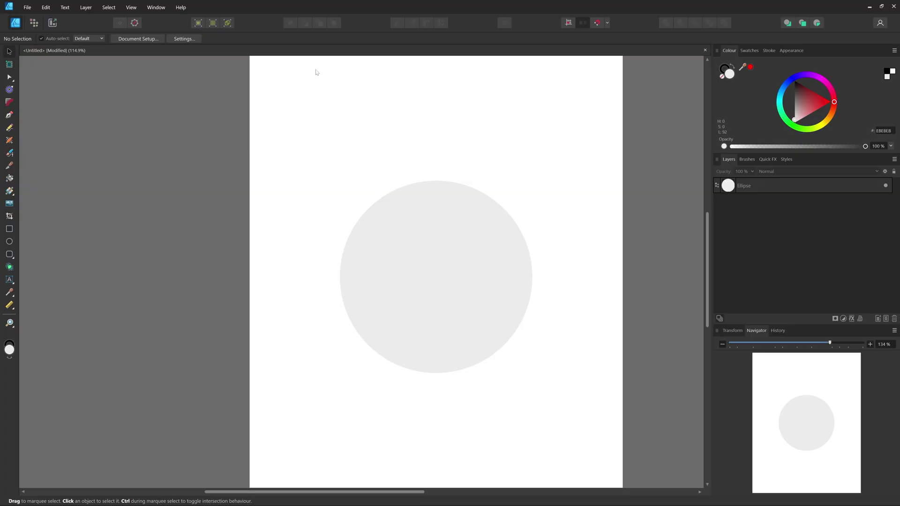
- Turn the circle into a text path with the Artistic Text tool and enter "Curved text on a path" from its upper-left edge
{"action": "key", "text": "v"}
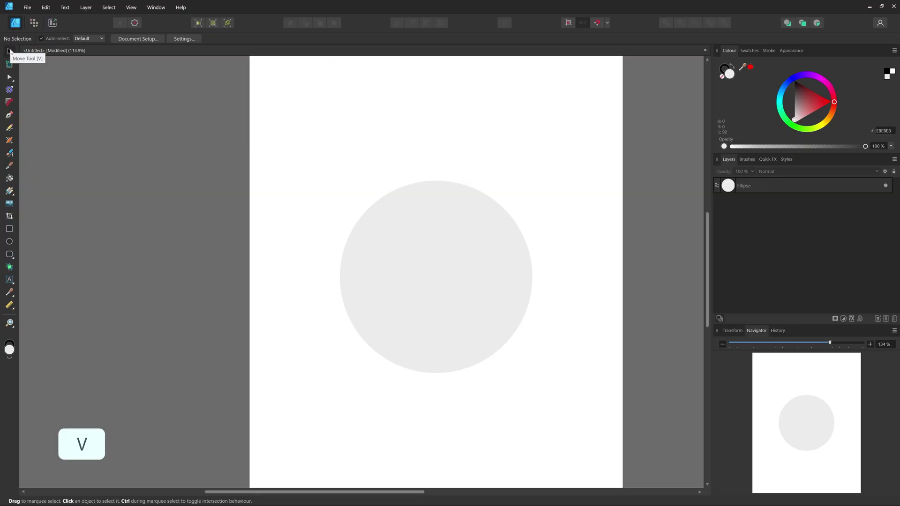
{"action": "left_click", "coordinate": [414, 224]}
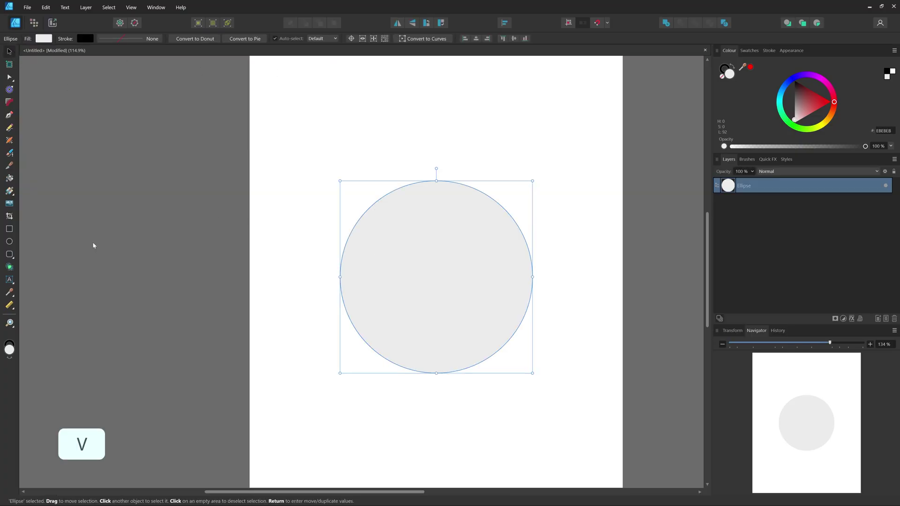
{"action": "left_click", "coordinate": [9, 280]}
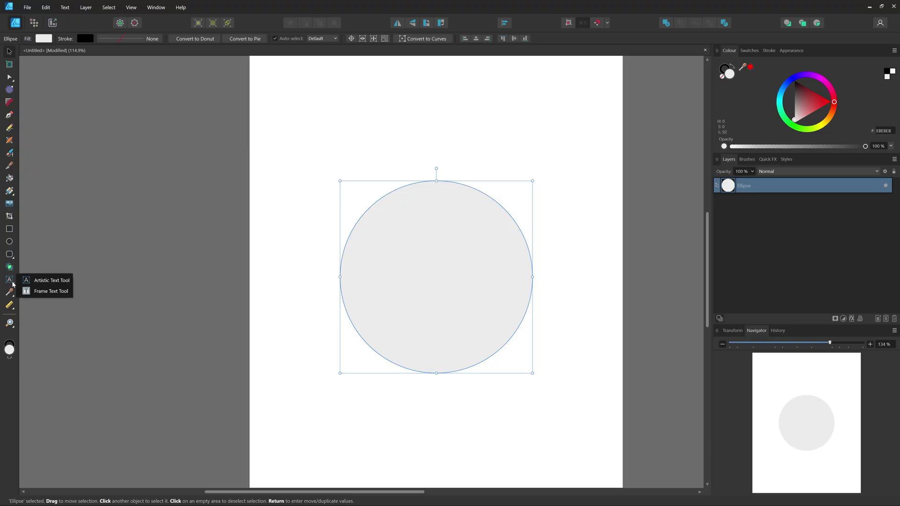
{"action": "left_click", "coordinate": [53, 284]}
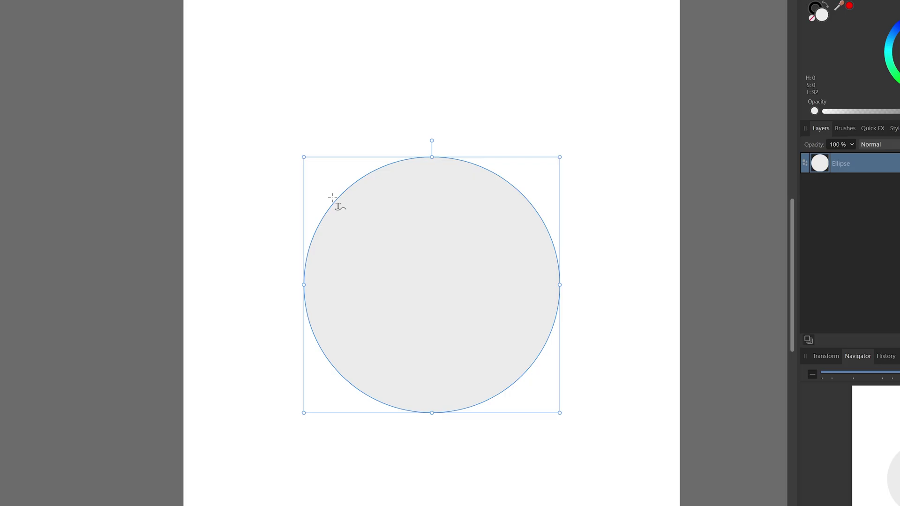
{"action": "left_click", "coordinate": [332, 198]}
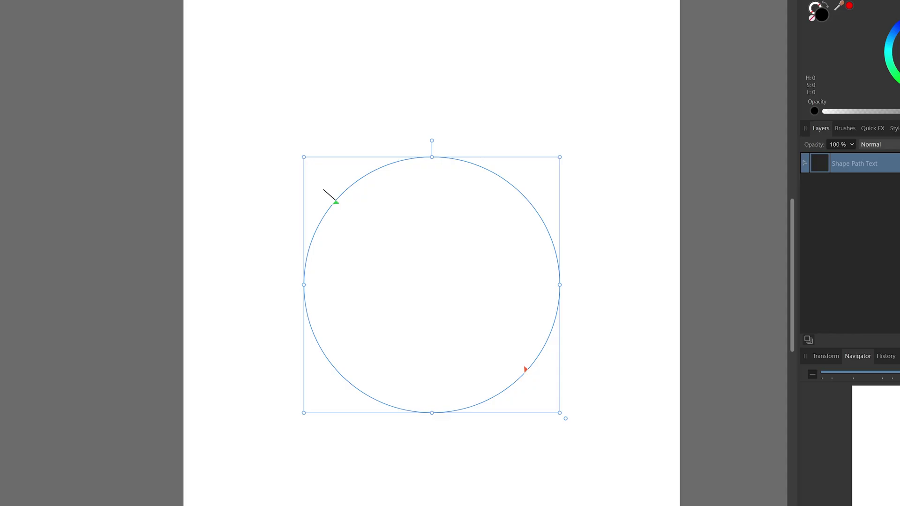
{"action": "type", "text": "Curved text on a path"}
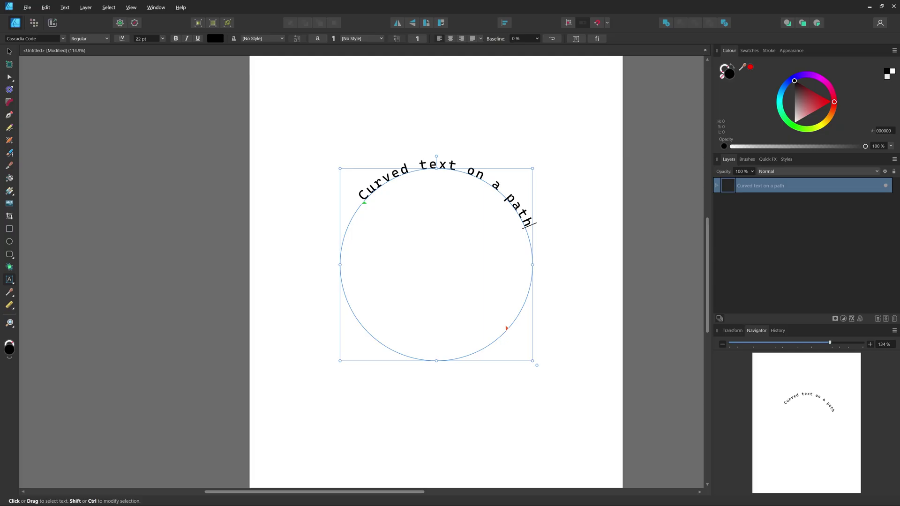
- Move the text path's start marker to the circle's left midpoint and its end marker to the right midpoint
{"action": "key", "text": "ctrl+plus"}
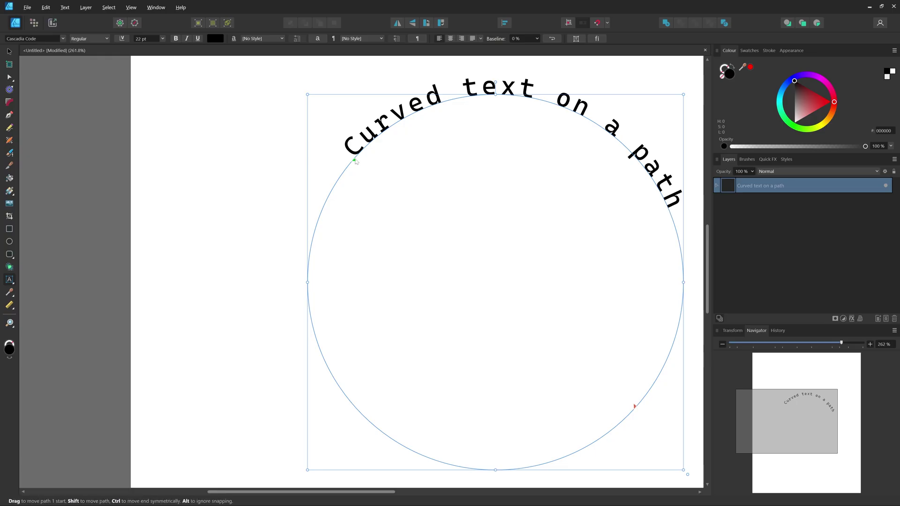
{"action": "left_click_drag", "start_coordinate": [356, 161], "coordinate": [317, 287]}
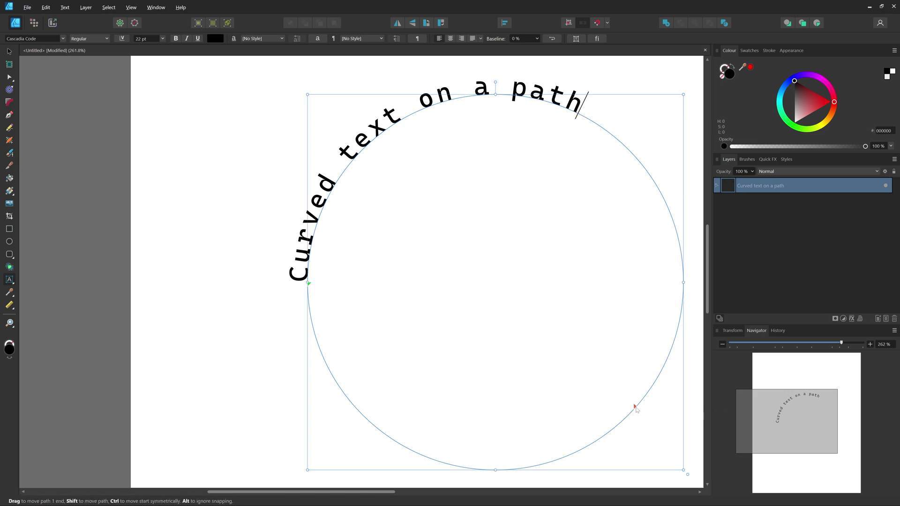
{"action": "left_click_drag", "start_coordinate": [636, 411], "coordinate": [682, 283]}
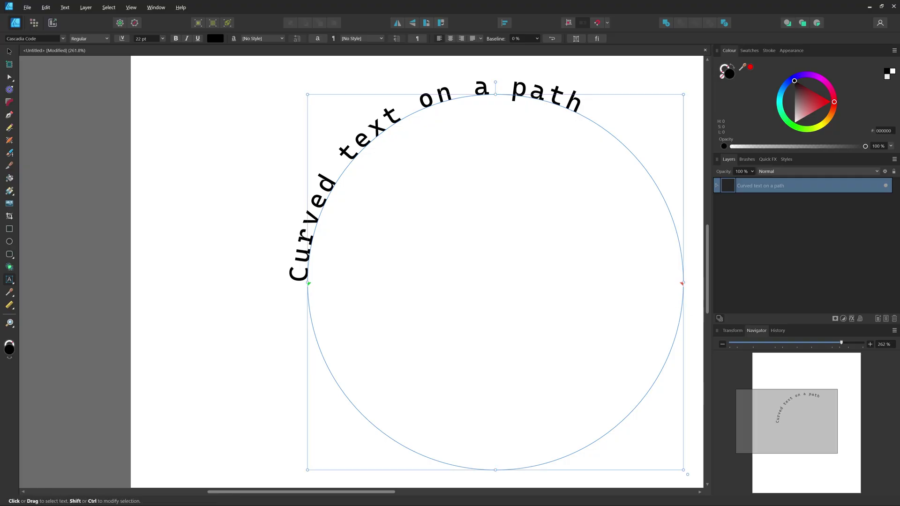
{"action": "scroll", "coordinate": [427, 221], "scroll_direction": "down", "scroll_amount": 2}
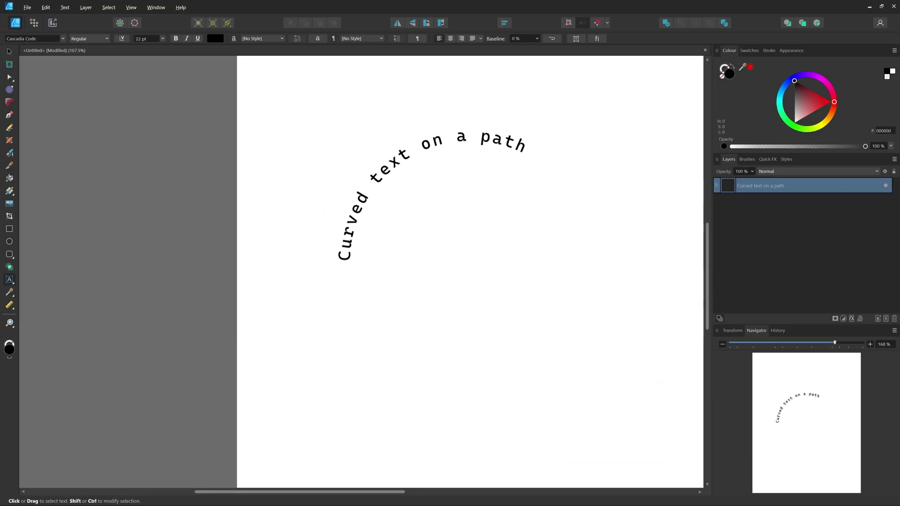
{"action": "scroll", "coordinate": [496, 201], "scroll_direction": "down", "scroll_amount": 1}
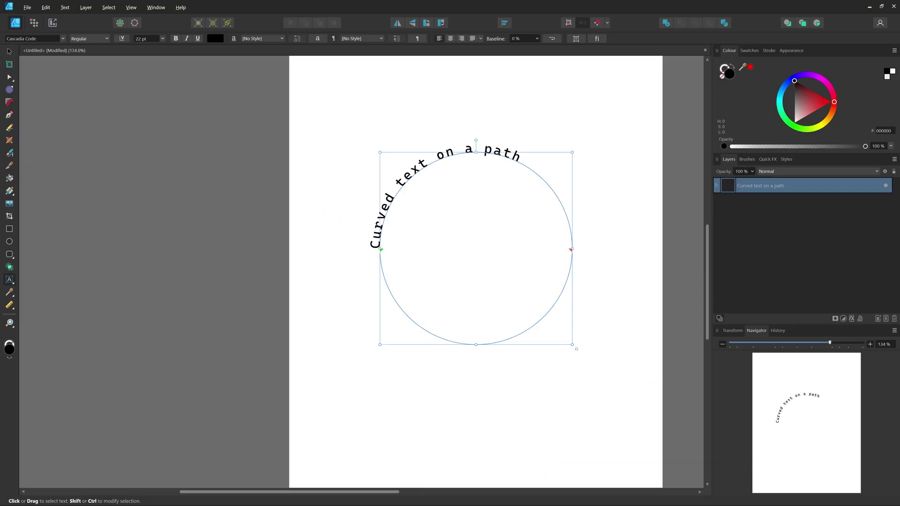
- Centre-align all the curved text and change its font to Bermuda Script
{"action": "key", "text": "ctrl+a"}
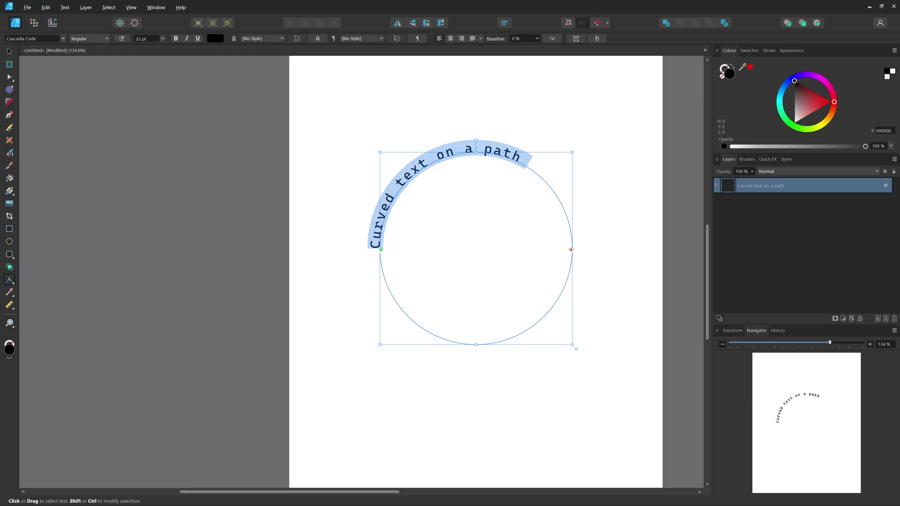
{"action": "left_click", "coordinate": [450, 39]}
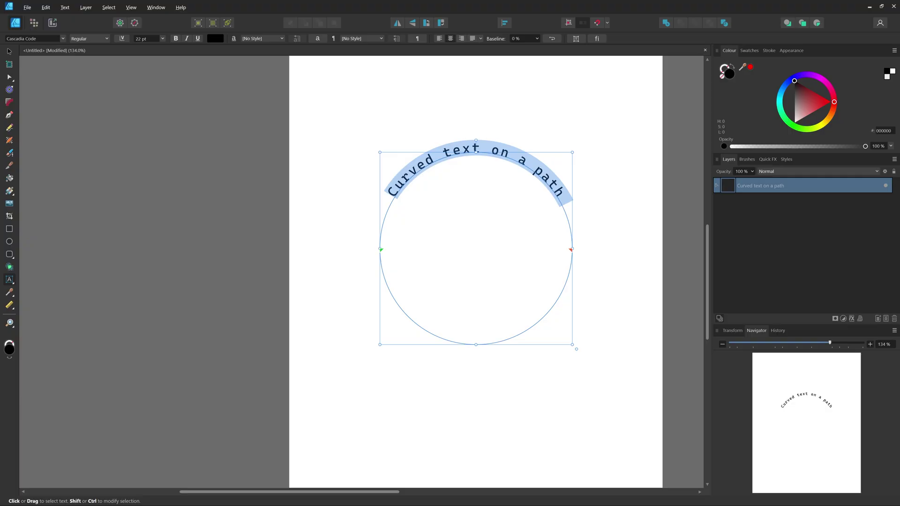
{"action": "left_click", "coordinate": [64, 39]}
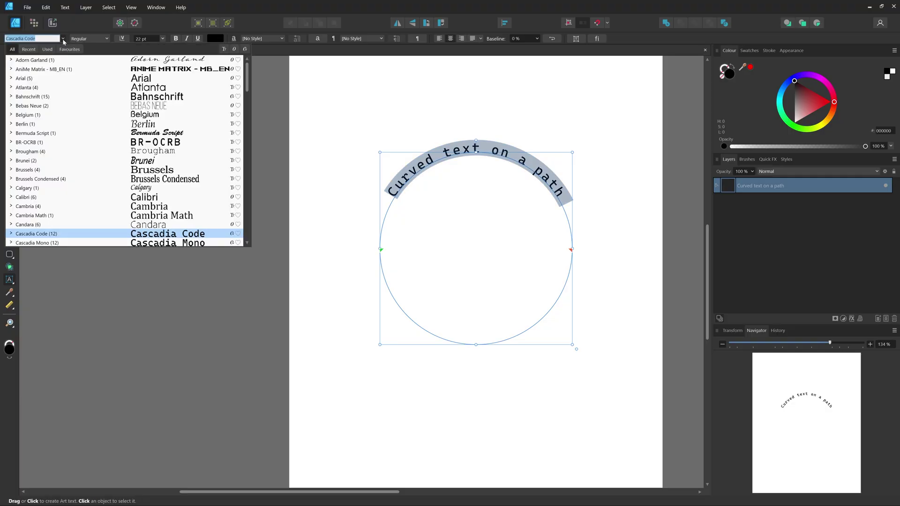
{"action": "left_click", "coordinate": [156, 134]}
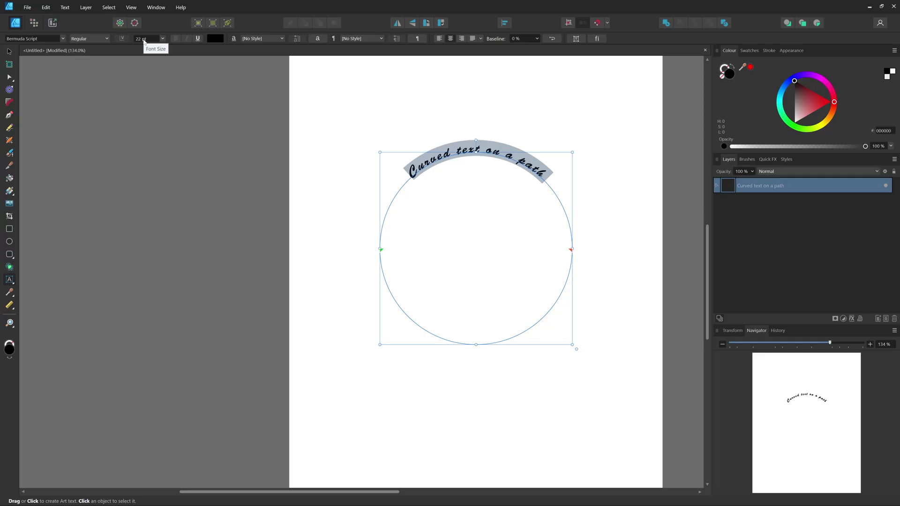
- Set the curved text's font size to 30 pt
{"action": "scroll", "coordinate": [142, 41], "scroll_direction": "up", "scroll_amount": 6}
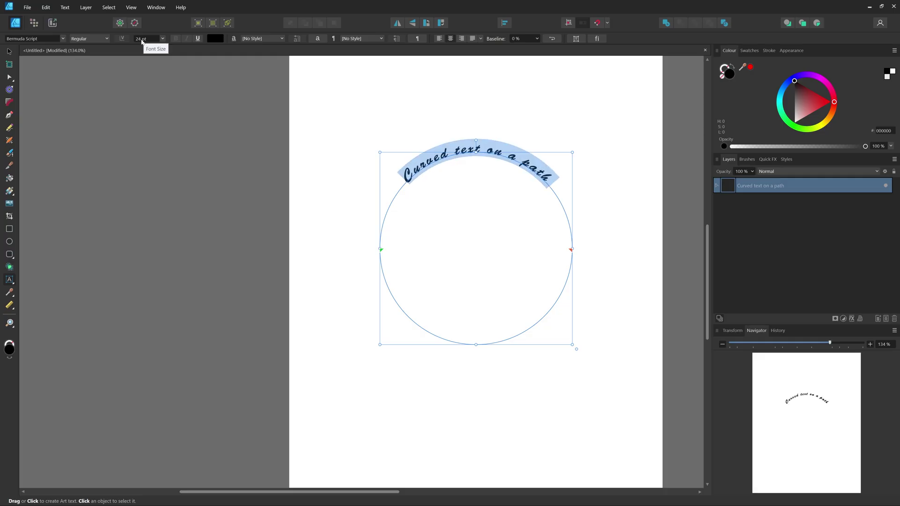
{"action": "scroll", "coordinate": [142, 42], "scroll_direction": "up", "scroll_amount": 2}
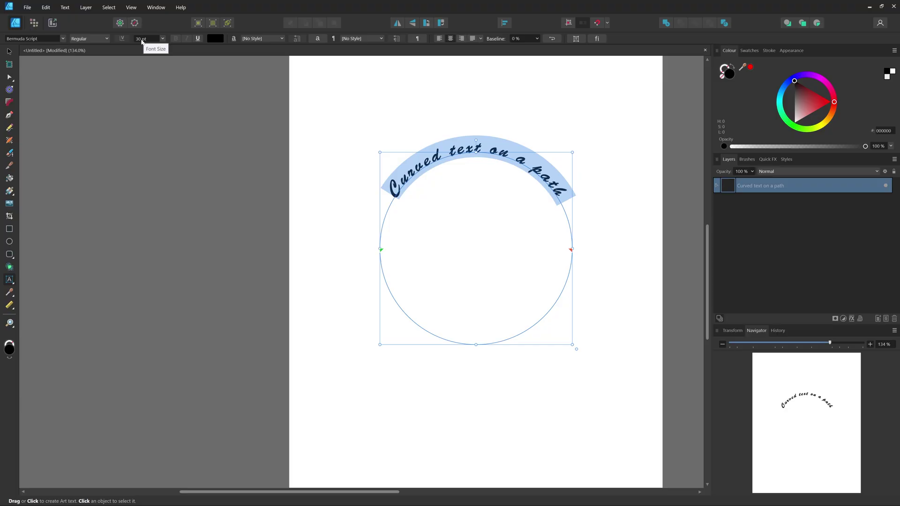
{"action": "scroll", "coordinate": [142, 41], "scroll_direction": "down", "scroll_amount": 1}
{"action": "scroll", "coordinate": [142, 42], "scroll_direction": "up", "scroll_amount": 2}
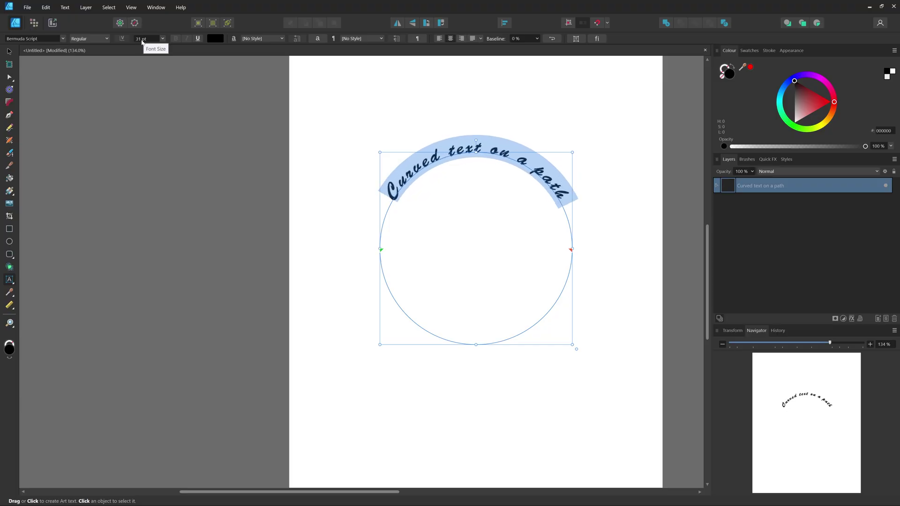
{"action": "scroll", "coordinate": [143, 43], "scroll_direction": "down", "scroll_amount": 1}
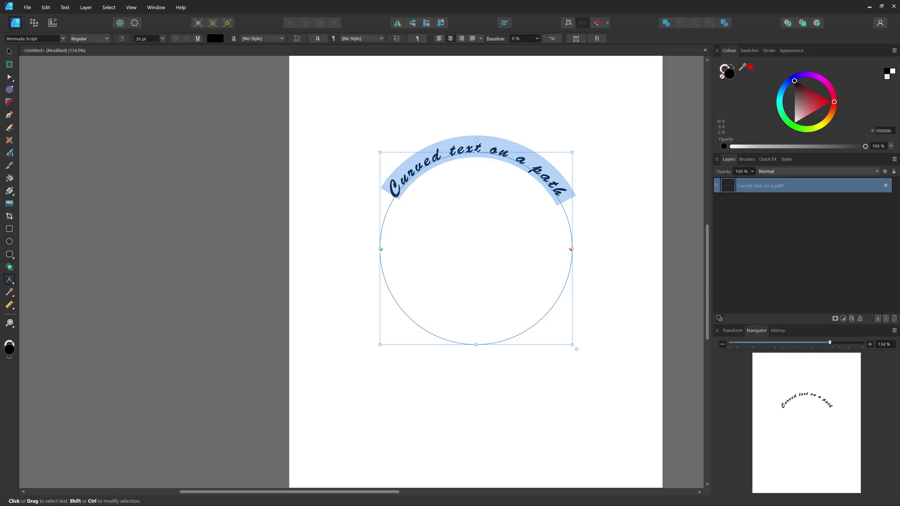
- Add a second line of text reading "Om the isnide" along the inside of the circle
{"action": "left_click", "coordinate": [576, 199]}
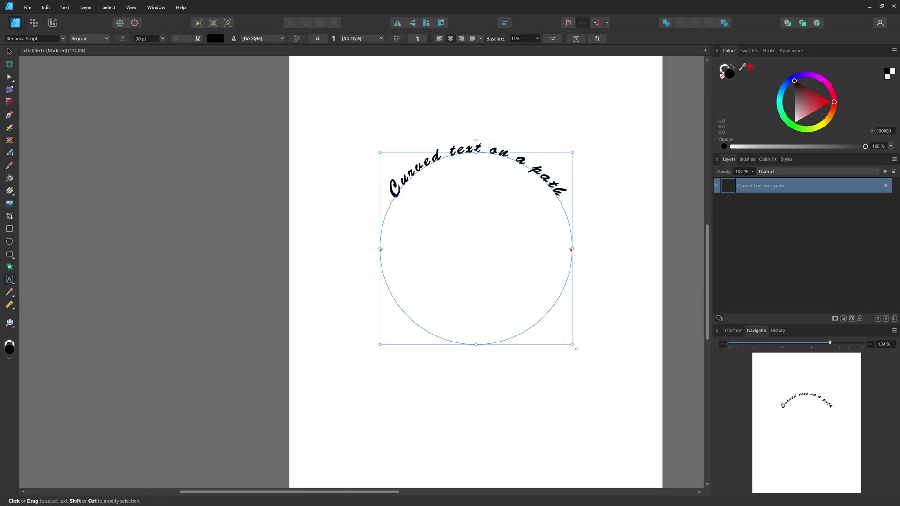
{"action": "key", "text": "Return"}
{"action": "type", "text": "Om the isnide"}
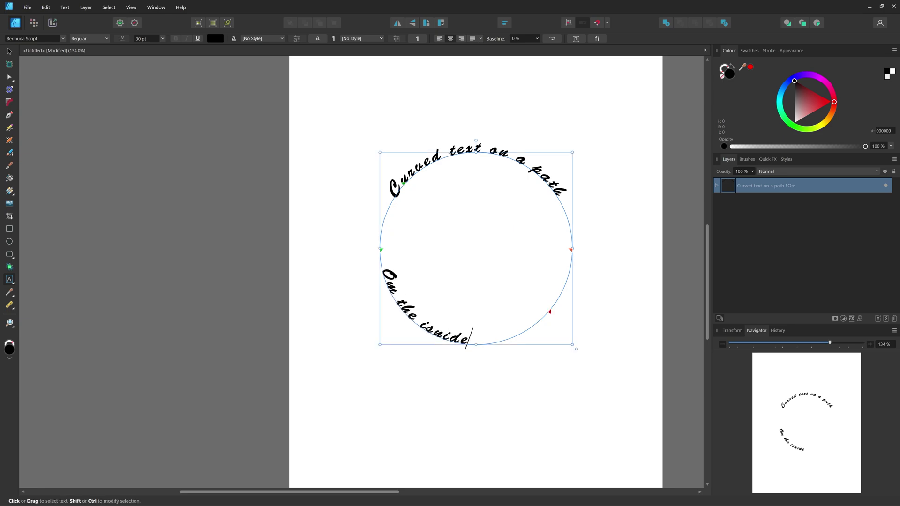
- Move the inner text's start marker to the circle's left midpoint and its end marker to the right midpoint
{"action": "left_click", "coordinate": [419, 319]}
{"action": "scroll", "coordinate": [421, 178], "scroll_direction": "up", "scroll_amount": 1}
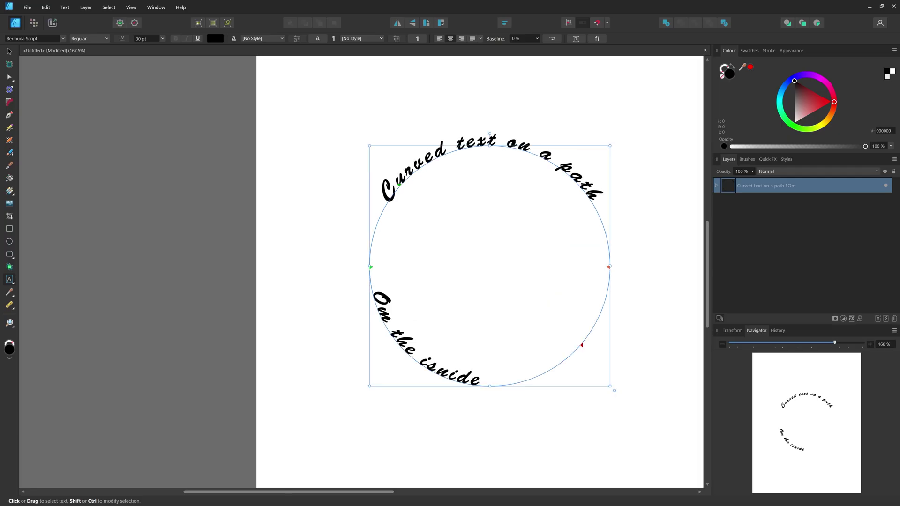
{"action": "scroll", "coordinate": [421, 179], "scroll_direction": "up", "scroll_amount": 1}
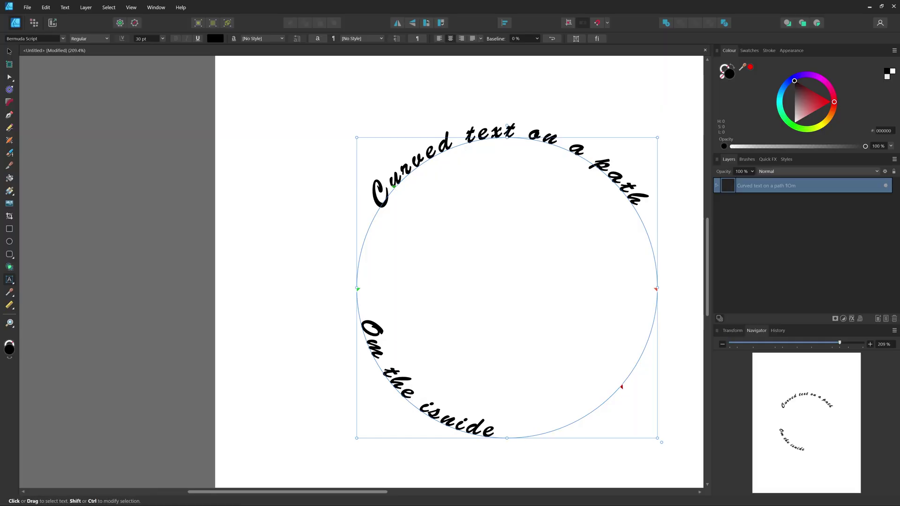
{"action": "left_click_drag", "start_coordinate": [395, 190], "coordinate": [356, 287]}
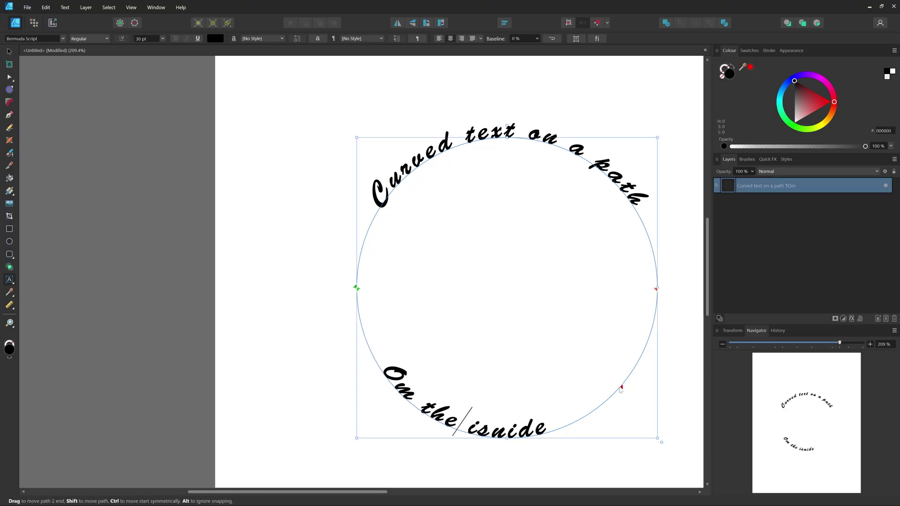
{"action": "left_click_drag", "start_coordinate": [622, 388], "coordinate": [675, 290]}
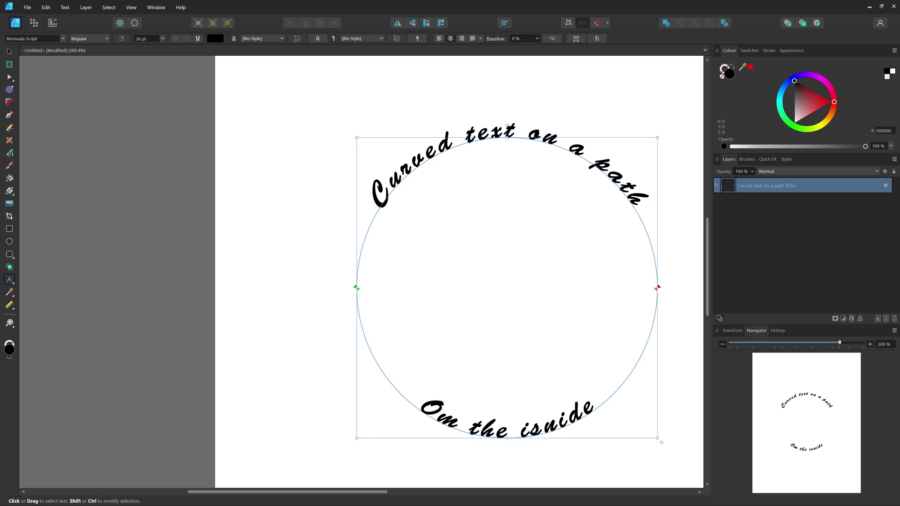
- Correct the misspelled word "isnide" in the inner text to "inside"
{"action": "left_click", "coordinate": [546, 424]}
{"action": "key", "text": "BackSpace"}
{"action": "key", "text": "Right"}
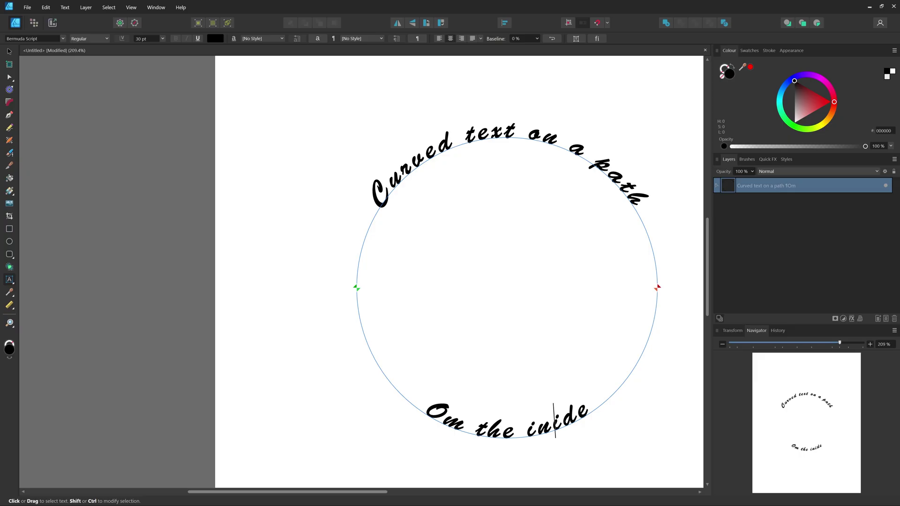
{"action": "type", "text": "s"}
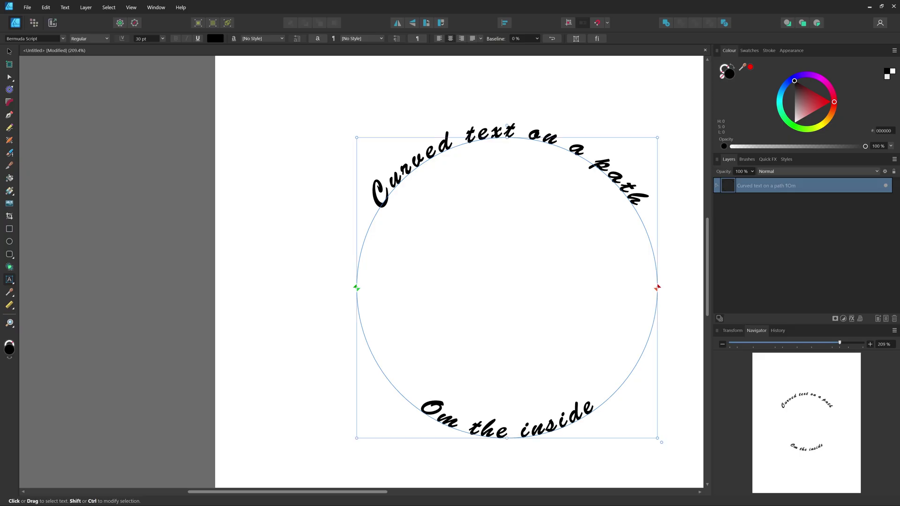
- Change the font of the whole inner text line to Brunei
{"action": "double_click", "coordinate": [489, 426]}
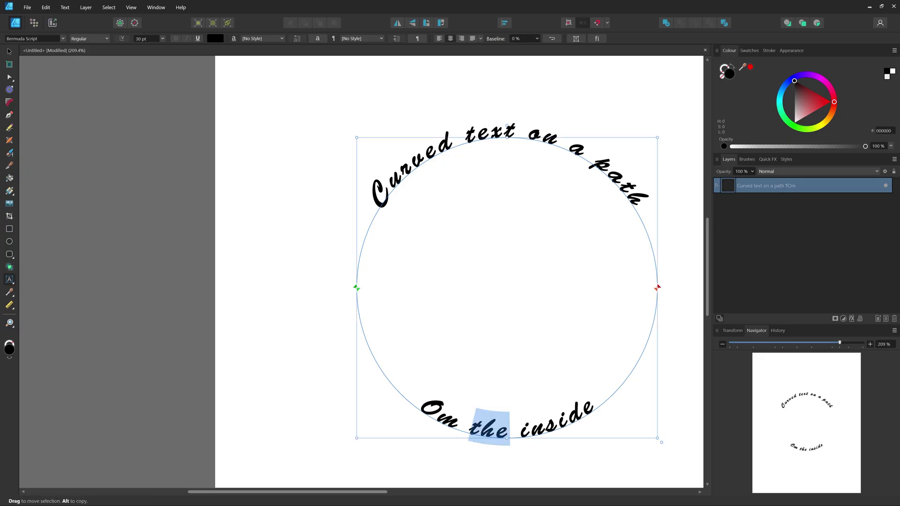
{"action": "triple_click", "coordinate": [489, 427]}
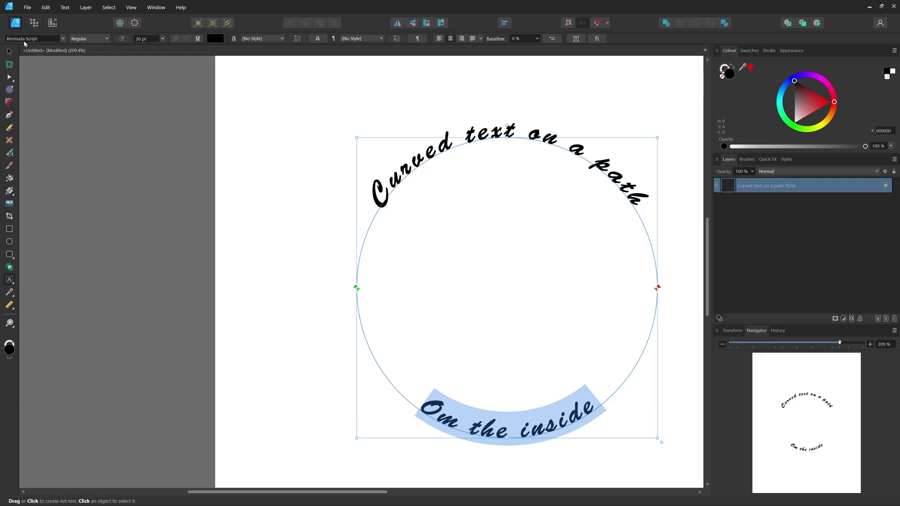
{"action": "left_click", "coordinate": [63, 38]}
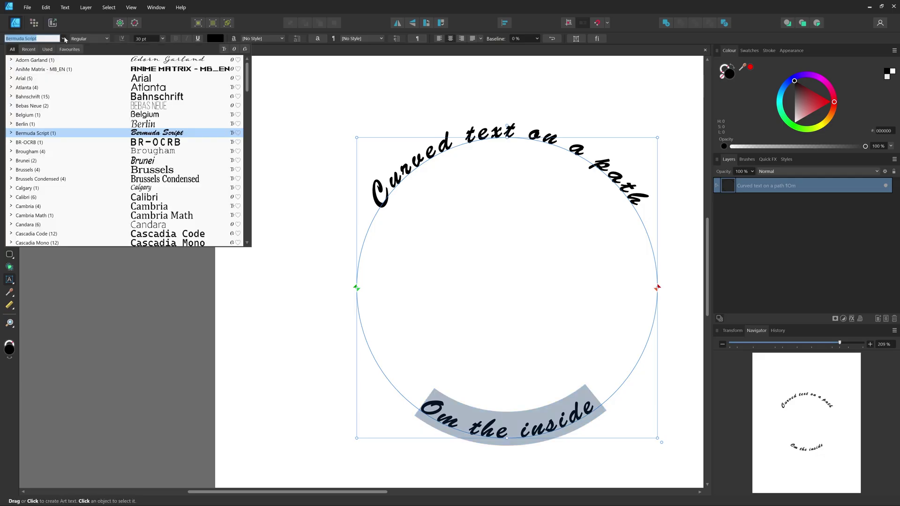
{"action": "key", "text": "alt"}
{"action": "left_click", "coordinate": [47, 161]}
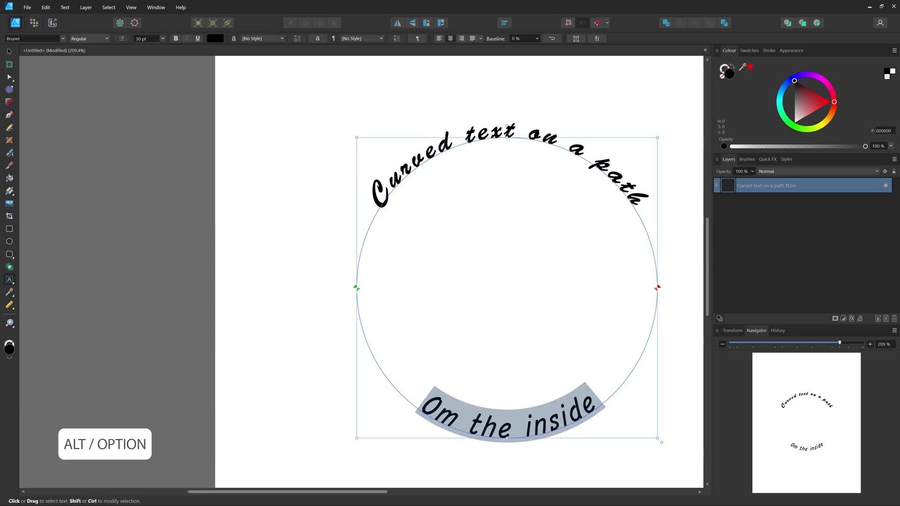
- Correct the misspelled word "Om" in the inner text to "On"
{"action": "left_click", "coordinate": [442, 411]}
{"action": "key", "text": "Delete"}
{"action": "type", "text": "n"}
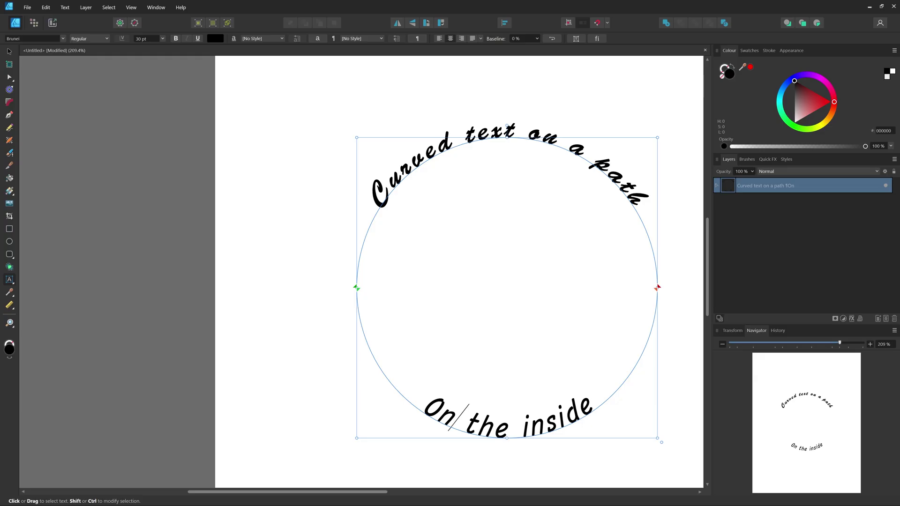
- Select the whole inner text "On the inside" and widen its letter spacing by several increments
{"action": "left_click", "coordinate": [547, 421]}
{"action": "left_click", "coordinate": [483, 423]}
{"action": "key", "text": "ctrl+a"}
{"action": "key", "text": "alt"}
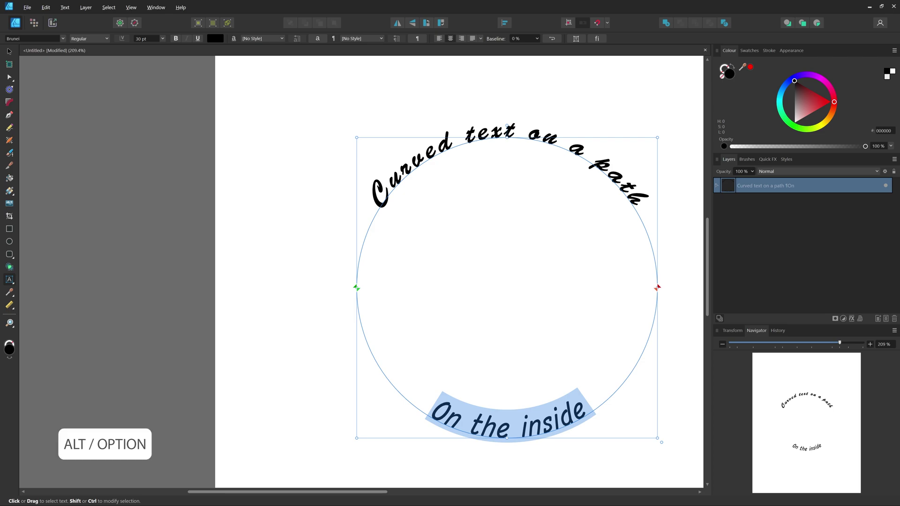
{"action": "key", "text": "alt+Right"}
{"action": "key", "text": "alt+Right"}
{"action": "key", "text": "alt+Right"}
{"action": "key", "text": "alt+Right"}
{"action": "key", "text": "alt+Right"}
{"action": "key", "text": "alt+Right"}
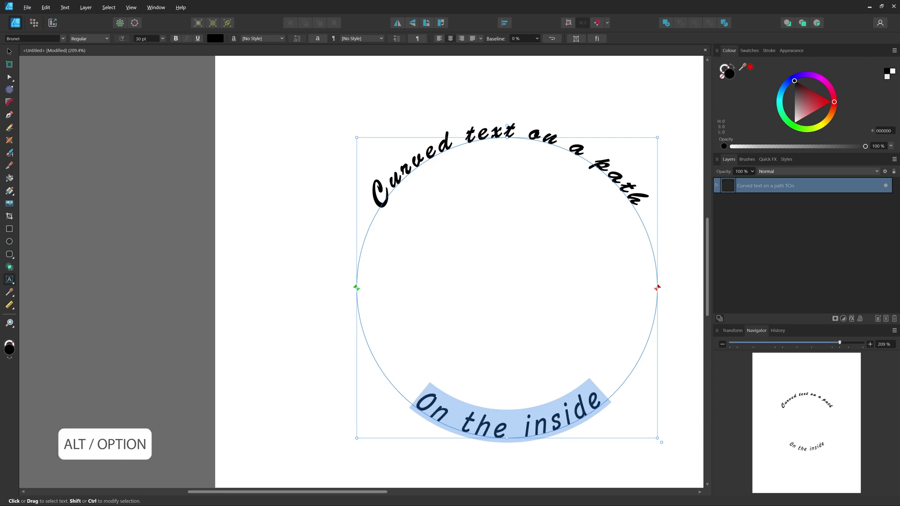
- Tighten the letter spacing of the selected inner text by a few increments
{"action": "key", "text": "alt+Left"}
{"action": "key", "text": "alt+Left"}
{"action": "key", "text": "alt+Left"}
{"action": "key", "text": "alt+Left"}
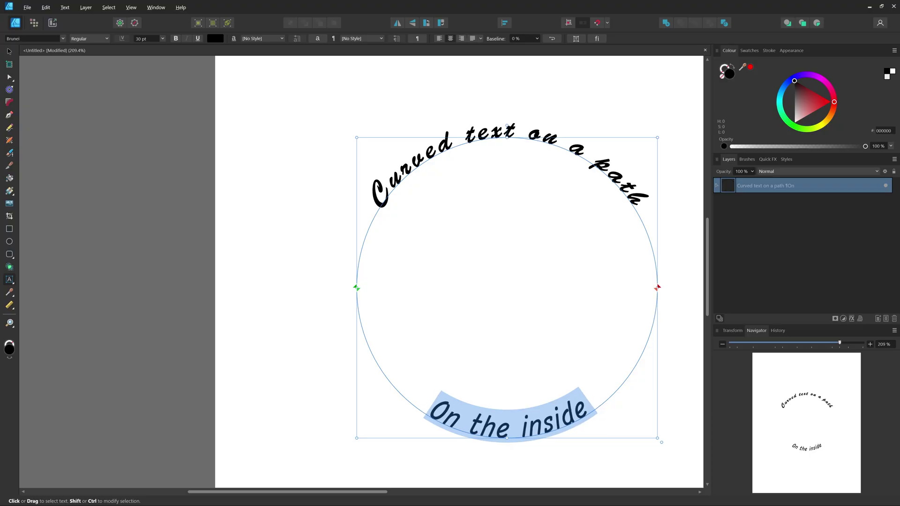
- Try wider kerning between the letters "O" and "n" of the inner text, and reduce it again
{"action": "left_click", "coordinate": [449, 413]}
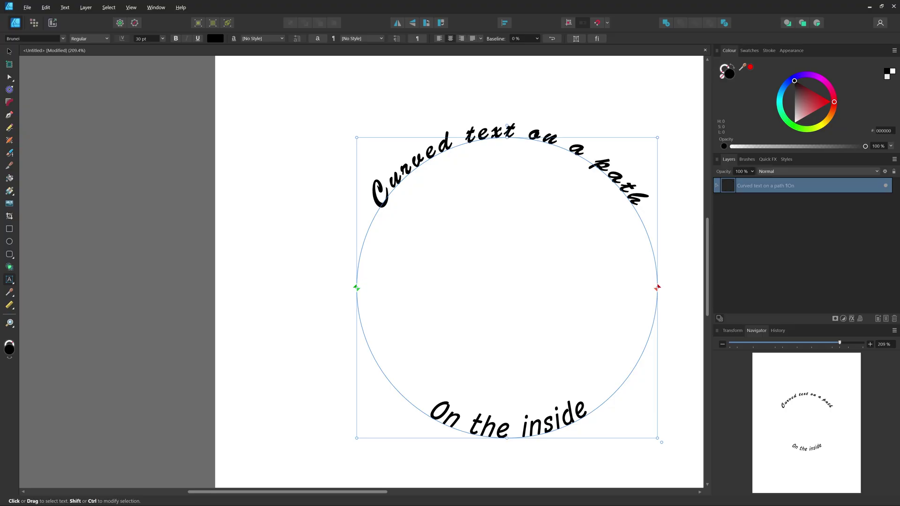
{"action": "key", "text": "alt+Right"}
{"action": "key", "text": "alt+Right"}
{"action": "key", "text": "alt+Right"}
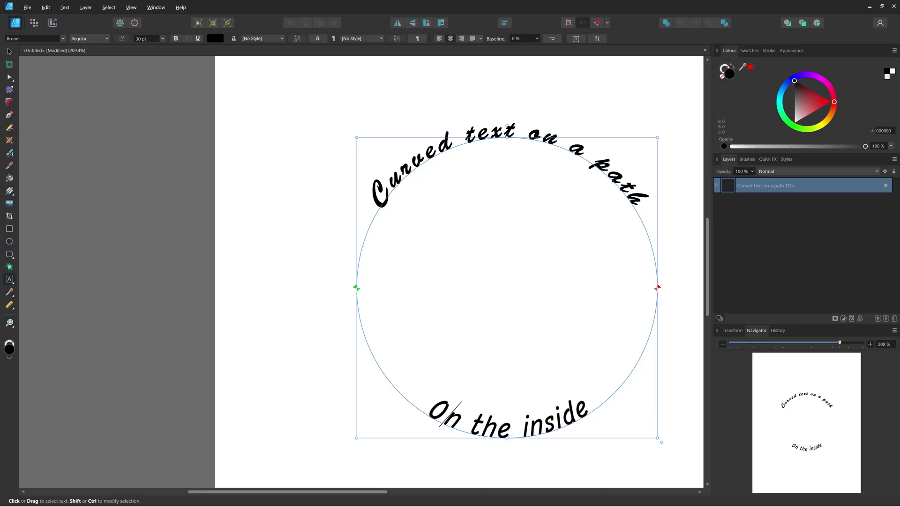
{"action": "key", "text": "alt+Left"}
{"action": "key", "text": "alt+Left"}
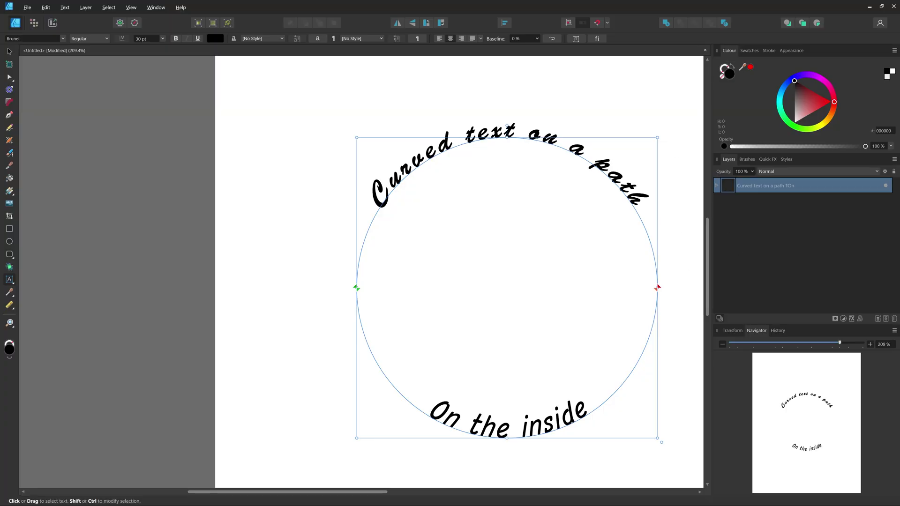
- Select the whole text "Curved text on a path" and set its baseline to 92 % so it sits inside the circle
{"action": "triple_click", "coordinate": [407, 169]}
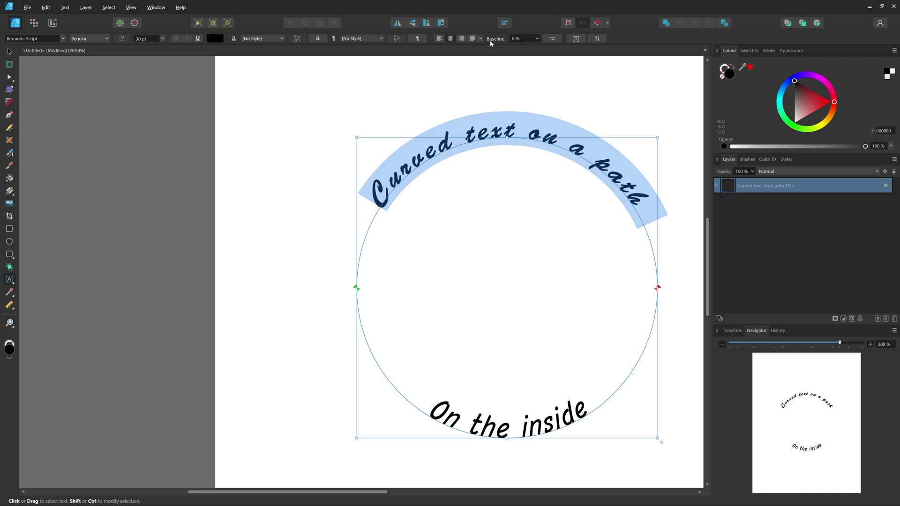
{"action": "left_click", "coordinate": [536, 39]}
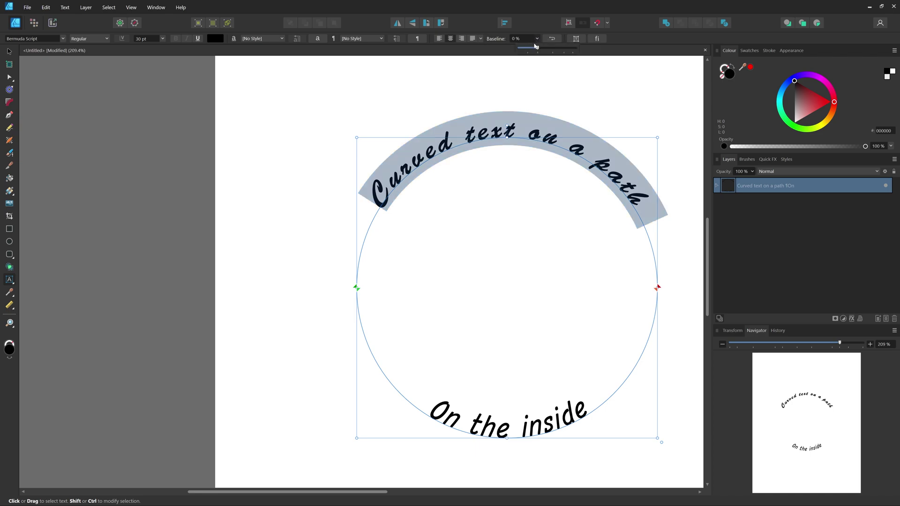
{"action": "left_click_drag", "start_coordinate": [539, 52], "coordinate": [571, 62]}
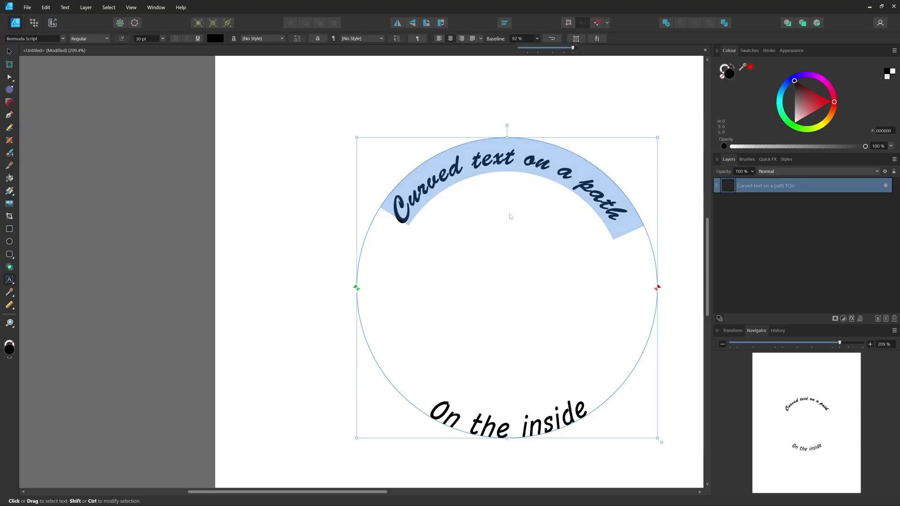
- Set the baseline of the whole lower text "On the inside" to -17 % and leave text editing
{"action": "left_click", "coordinate": [544, 421]}
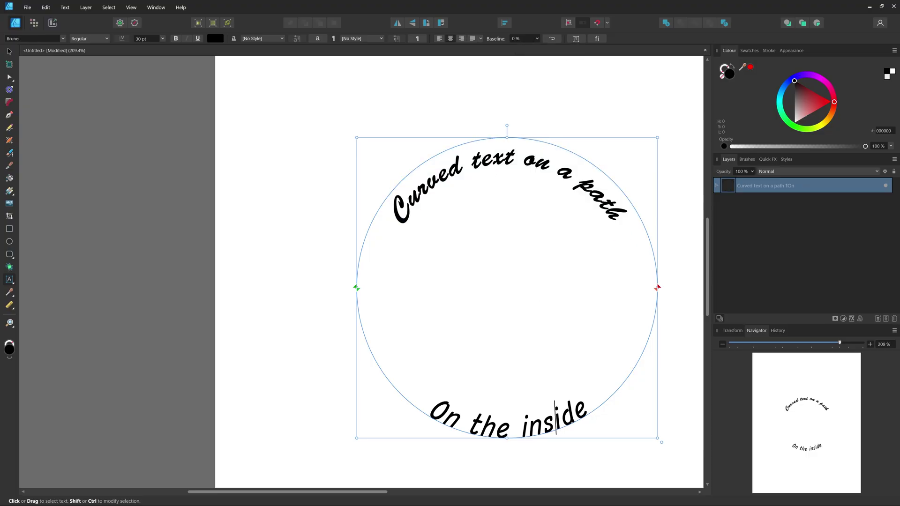
{"action": "triple_click", "coordinate": [544, 420]}
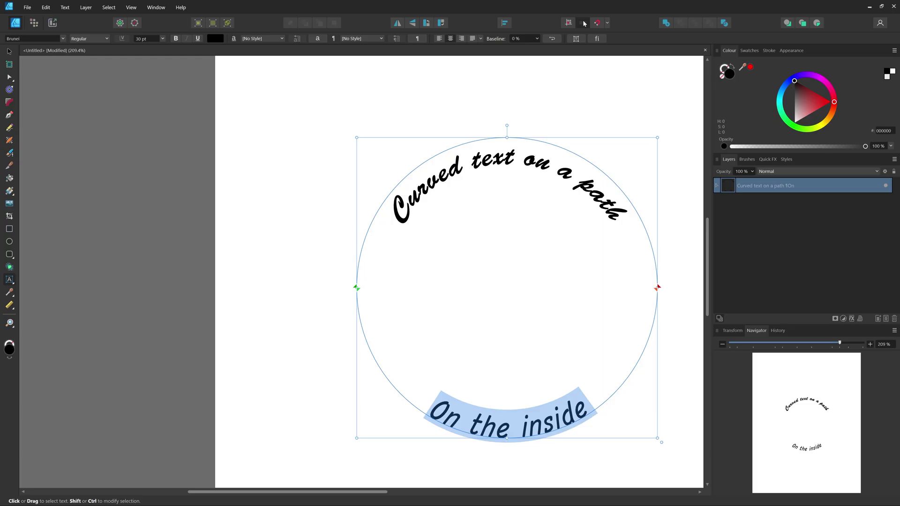
{"action": "left_click", "coordinate": [536, 39]}
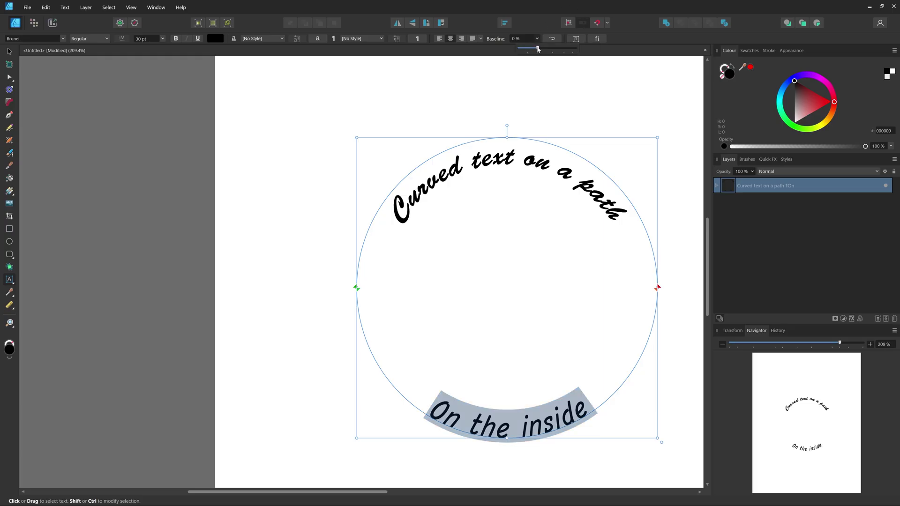
{"action": "mouse_move", "coordinate": [537, 49]}
{"action": "left_mouse_down"}
{"action": "mouse_move", "coordinate": [516, 49]}
{"action": "mouse_move", "coordinate": [578, 50]}
{"action": "mouse_move", "coordinate": [532, 53]}
{"action": "left_mouse_up"}
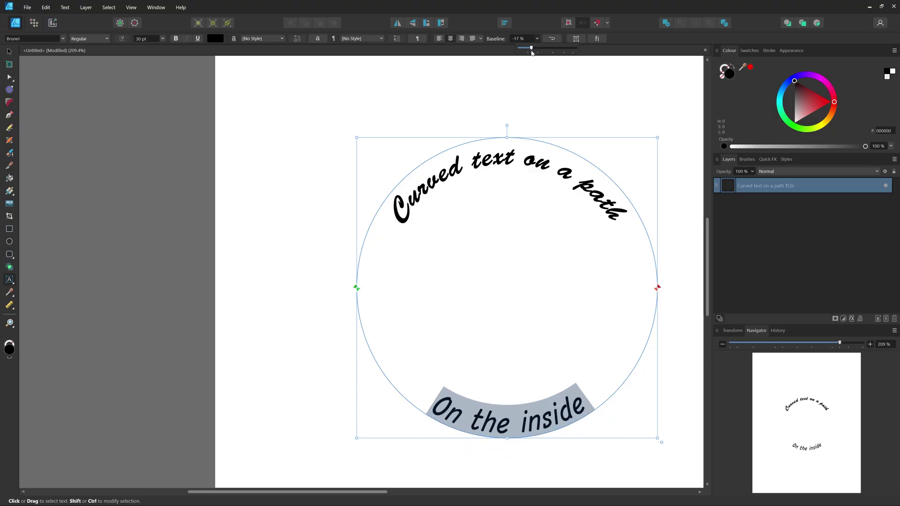
{"action": "key", "text": "Escape"}
- Convert the text-on-path object with both text lines to curves
{"action": "scroll", "coordinate": [317, 228], "scroll_direction": "down", "scroll_amount": 3}
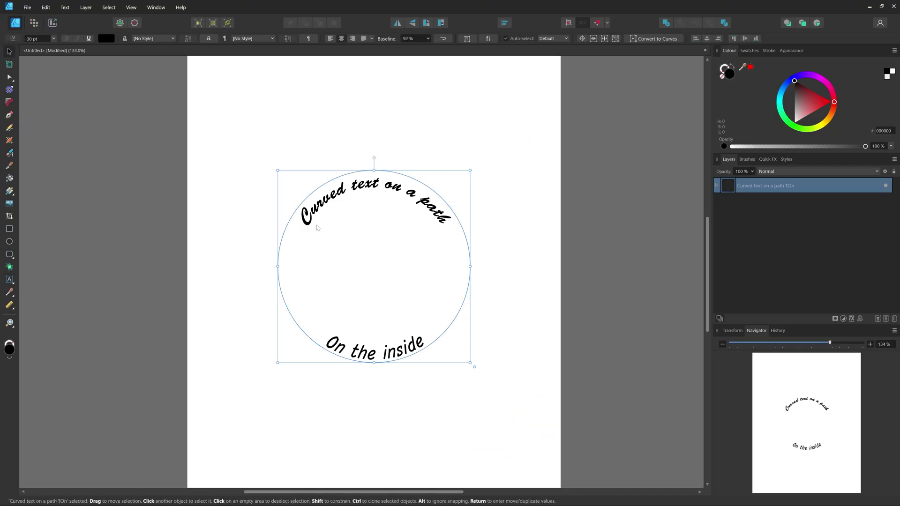
{"action": "left_click", "coordinate": [487, 332]}
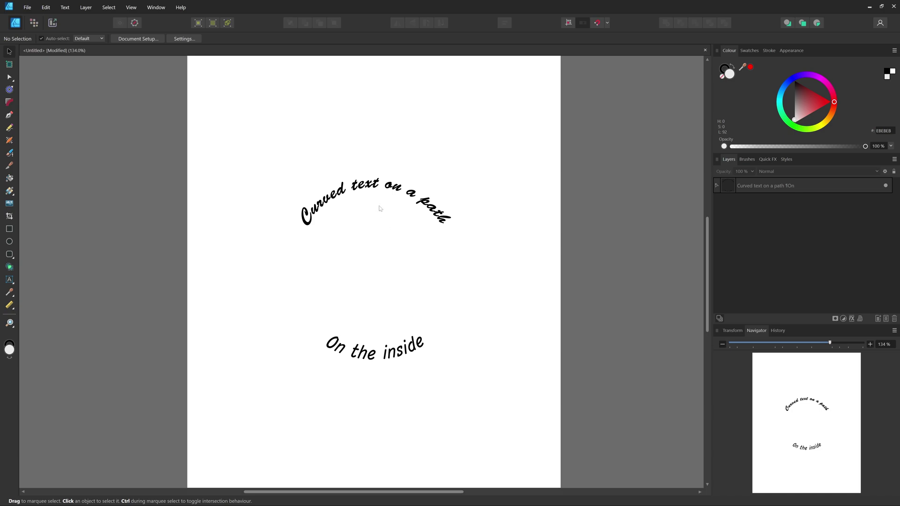
{"action": "left_click", "coordinate": [407, 198]}
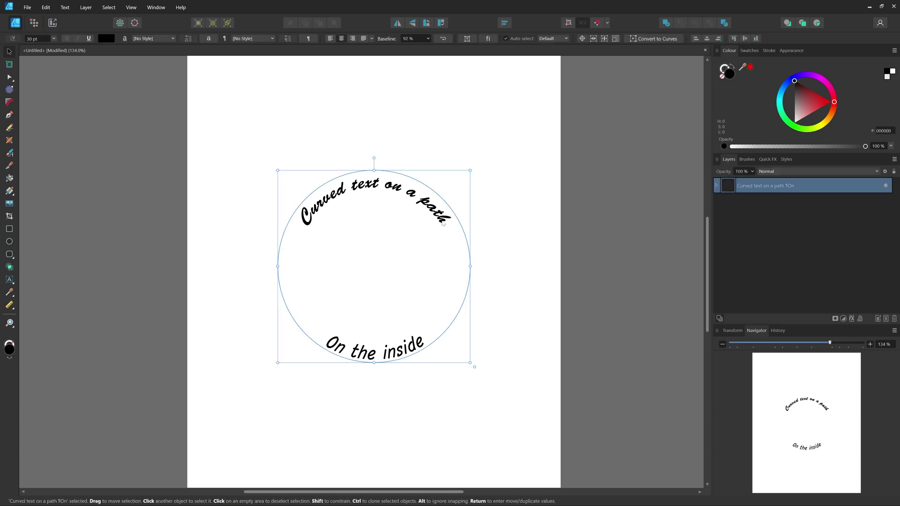
{"action": "left_click", "coordinate": [655, 39]}
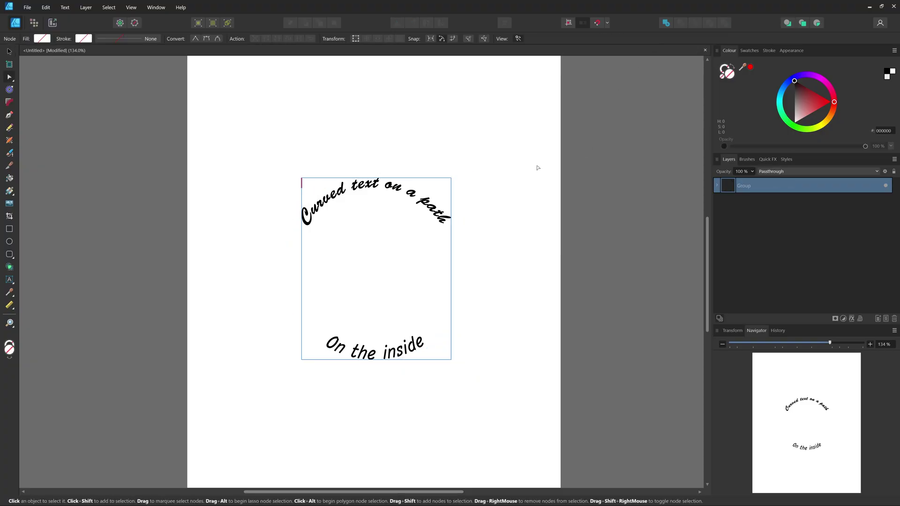
- Examine the nodes of the converted letters, on a single letter and on all letters of both lines, and clear the selection
{"action": "left_click", "coordinate": [449, 218]}
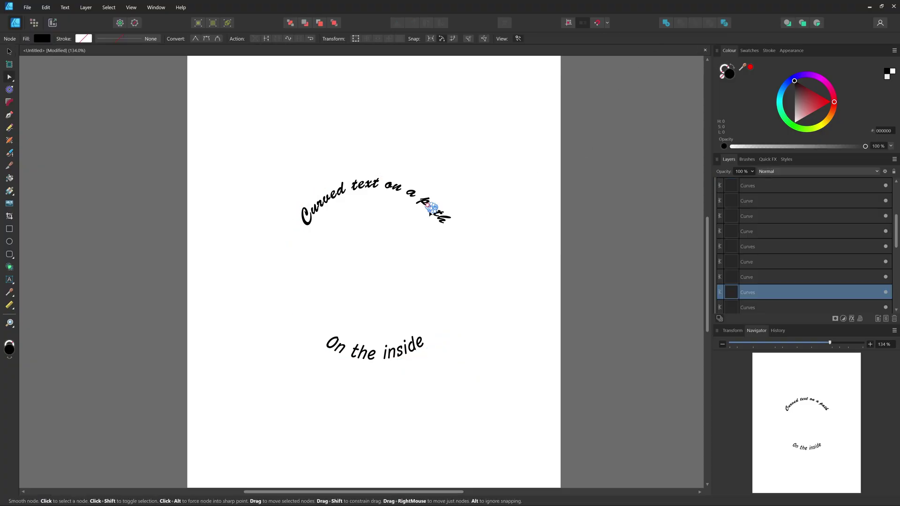
{"action": "left_click", "coordinate": [476, 209]}
{"action": "key", "text": "ctrl+a"}
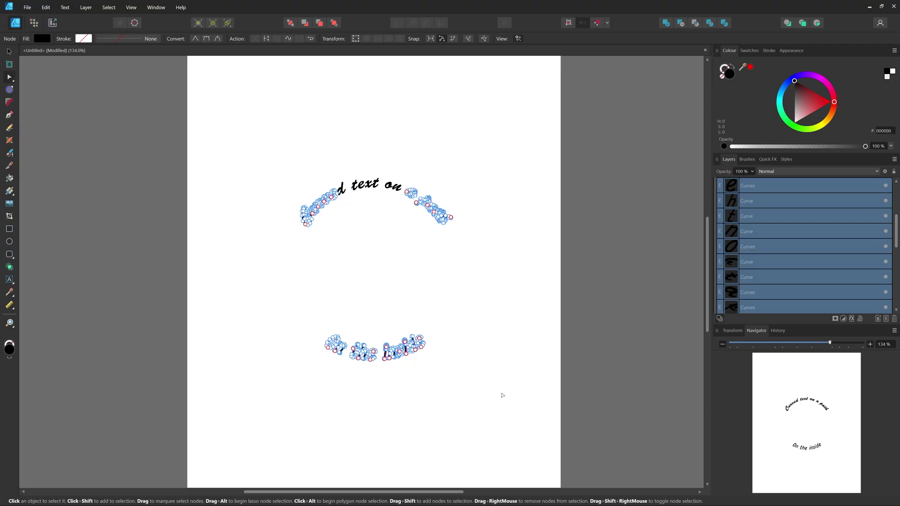
{"action": "left_click", "coordinate": [401, 151]}
{"action": "left_click_drag", "start_coordinate": [285, 176], "coordinate": [557, 436]}
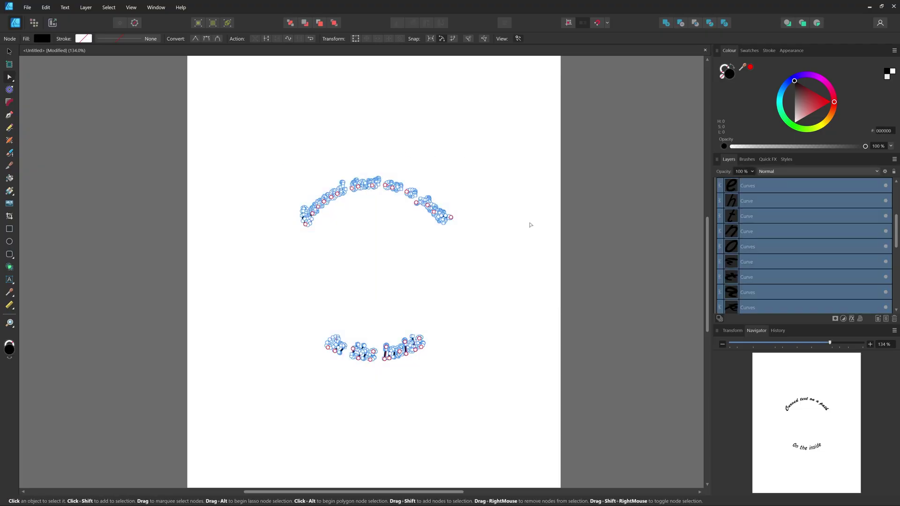
{"action": "left_click", "coordinate": [494, 166]}
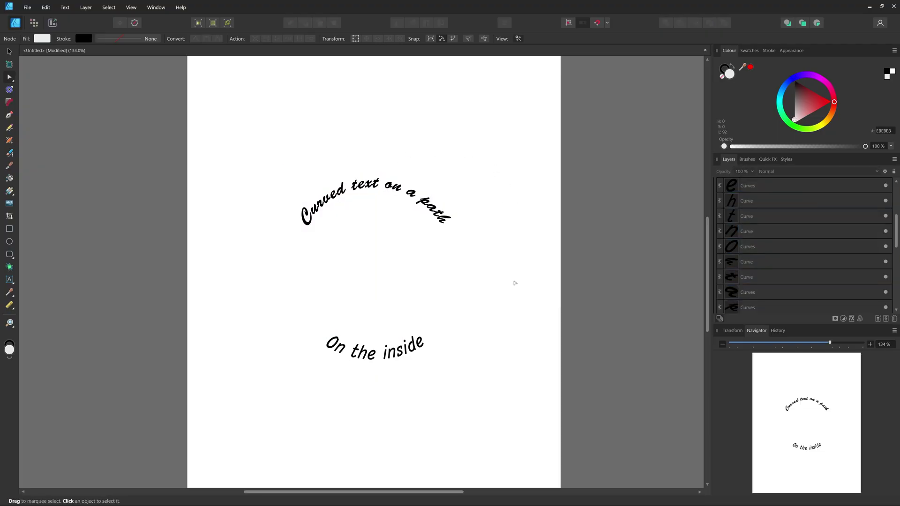
{"action": "scroll", "coordinate": [514, 283], "scroll_direction": "up", "scroll_amount": 2}
{"action": "scroll", "coordinate": [516, 286], "scroll_direction": "down", "scroll_amount": 4}
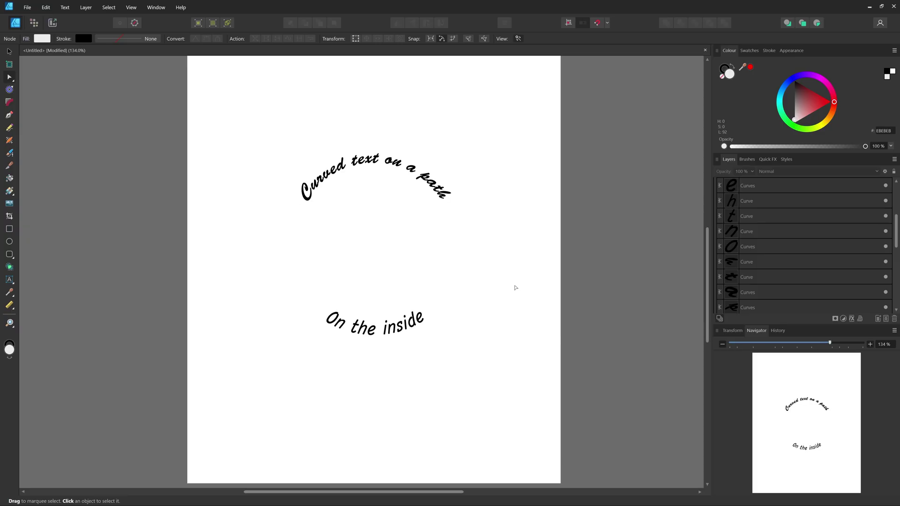